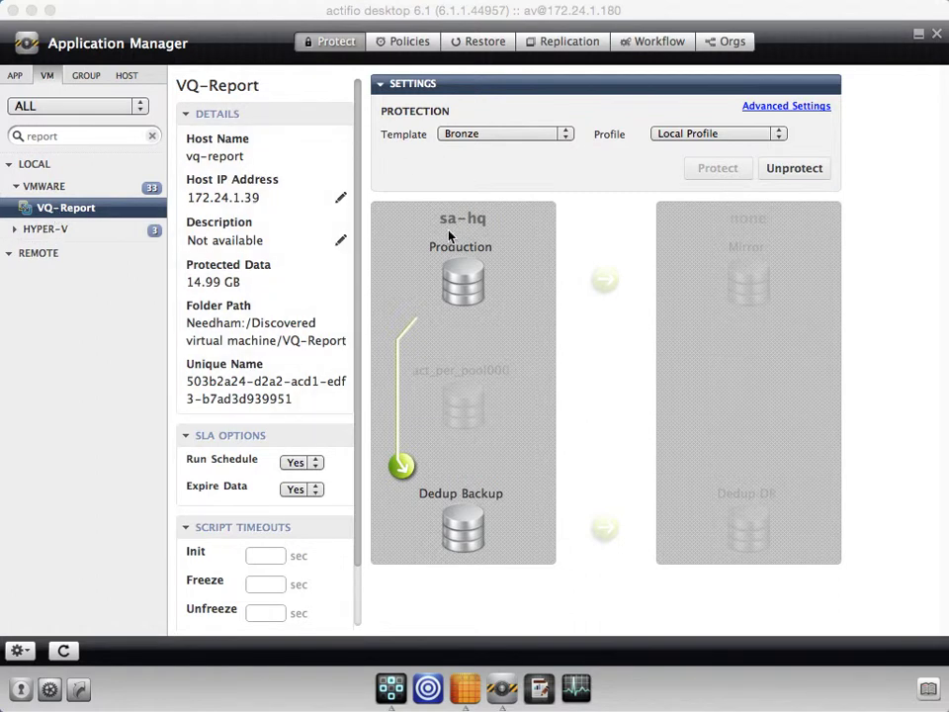
{"action": "mouse_move", "coordinate": [419, 480]}
{"action": "left_click", "coordinate": [396, 10]}
{"action": "left_click_drag", "start_coordinate": [354, 12], "coordinate": [353, 28]}
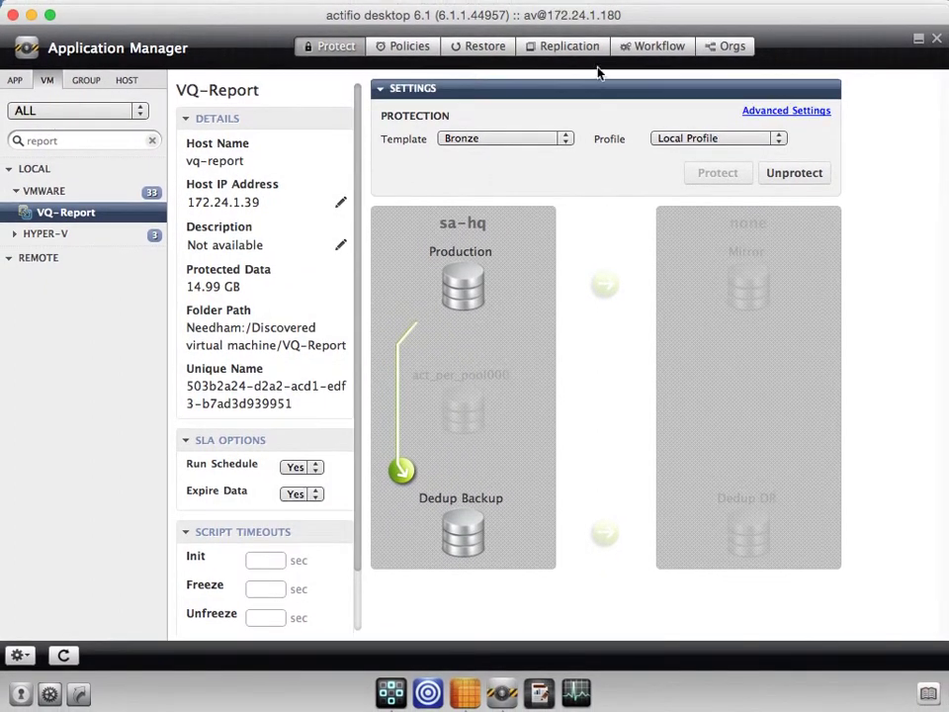
{"action": "left_click", "coordinate": [489, 51]}
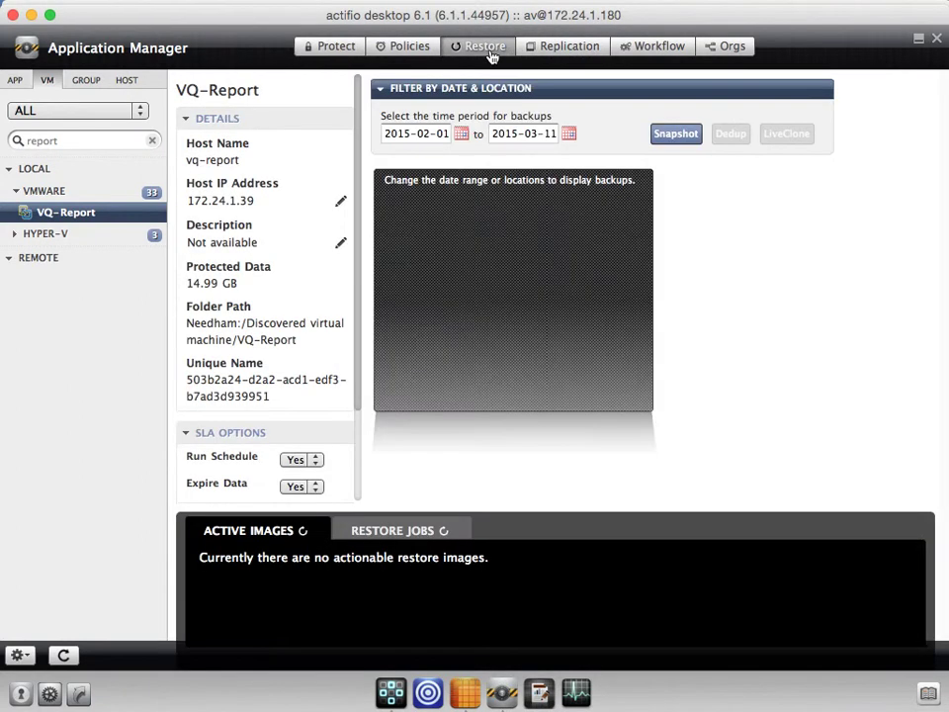
{"action": "left_click", "coordinate": [732, 135]}
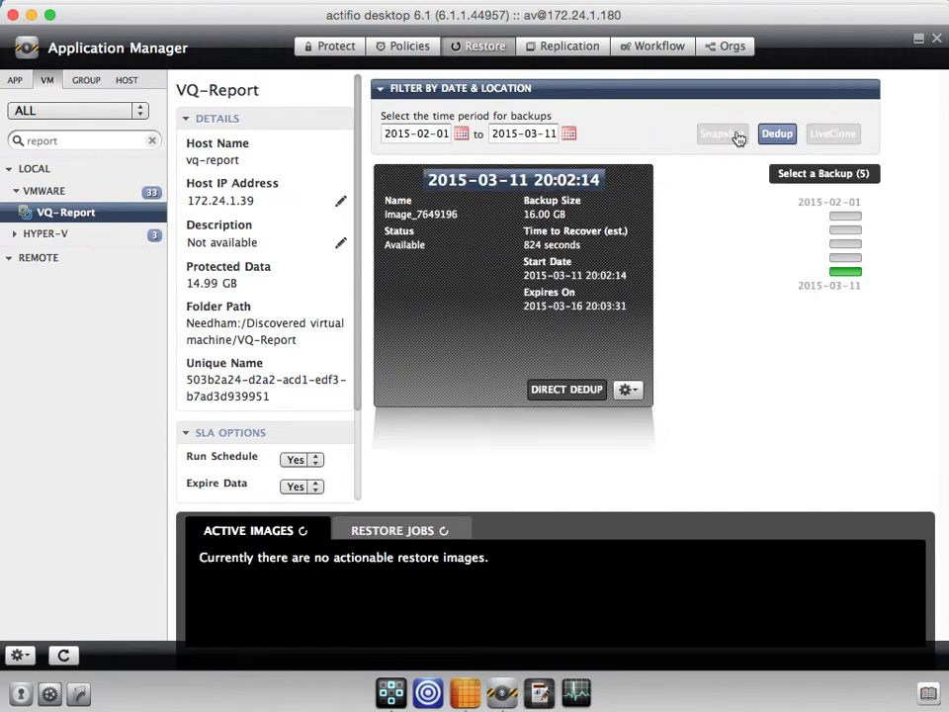
{"action": "left_click", "coordinate": [853, 235]}
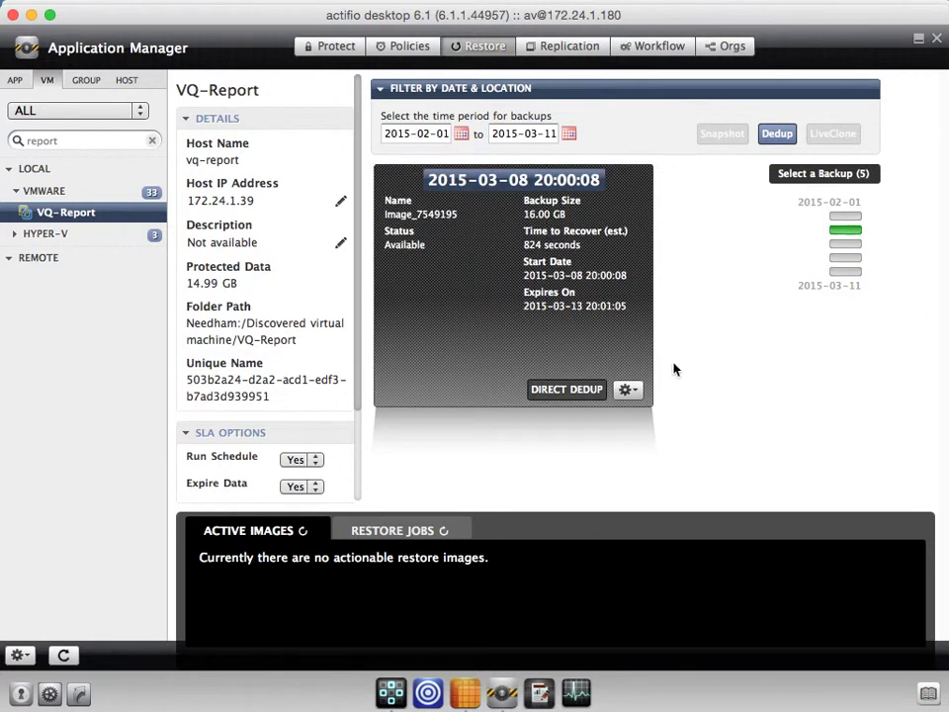
Replicate the selected 2015-03-08 backup to the remote appliance sa-dr, retaining it for 1 month
{"action": "left_click", "coordinate": [633, 391]}
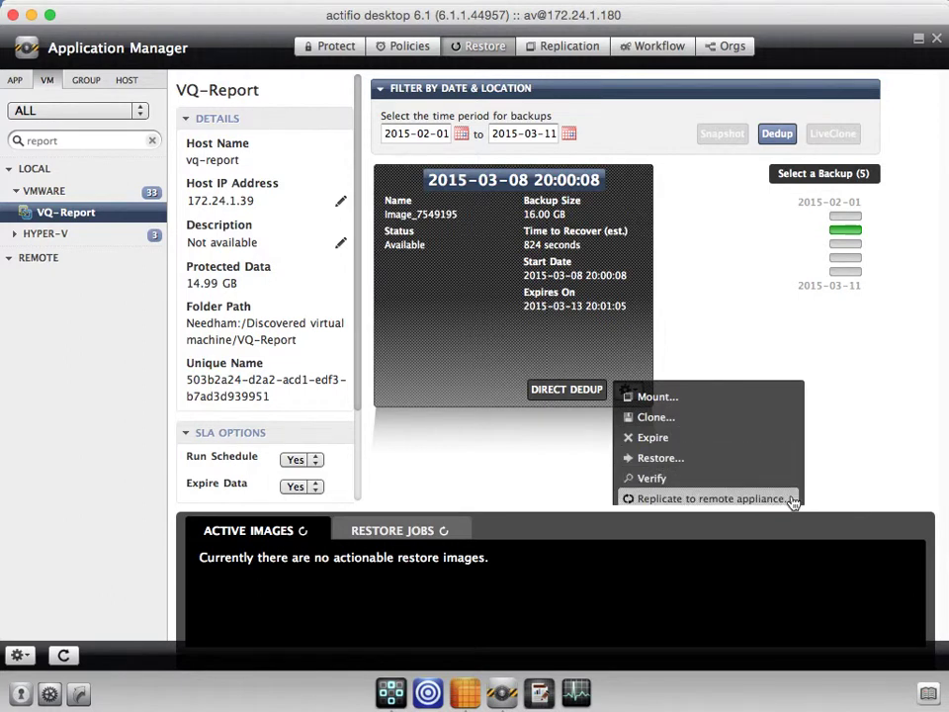
{"action": "left_click", "coordinate": [712, 498]}
{"action": "left_click", "coordinate": [507, 202]}
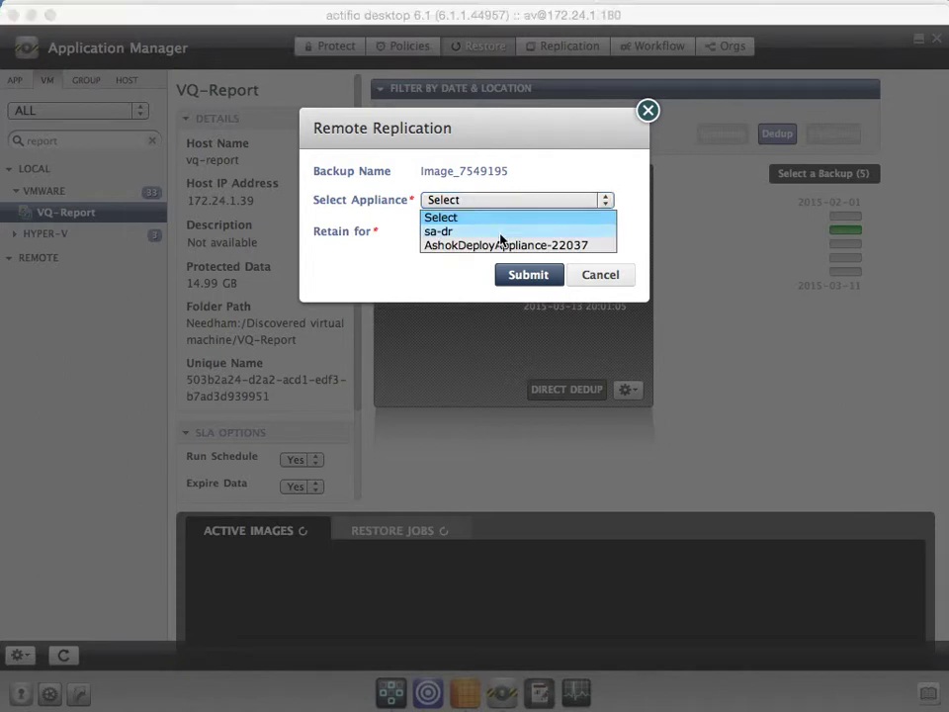
{"action": "left_click", "coordinate": [502, 233]}
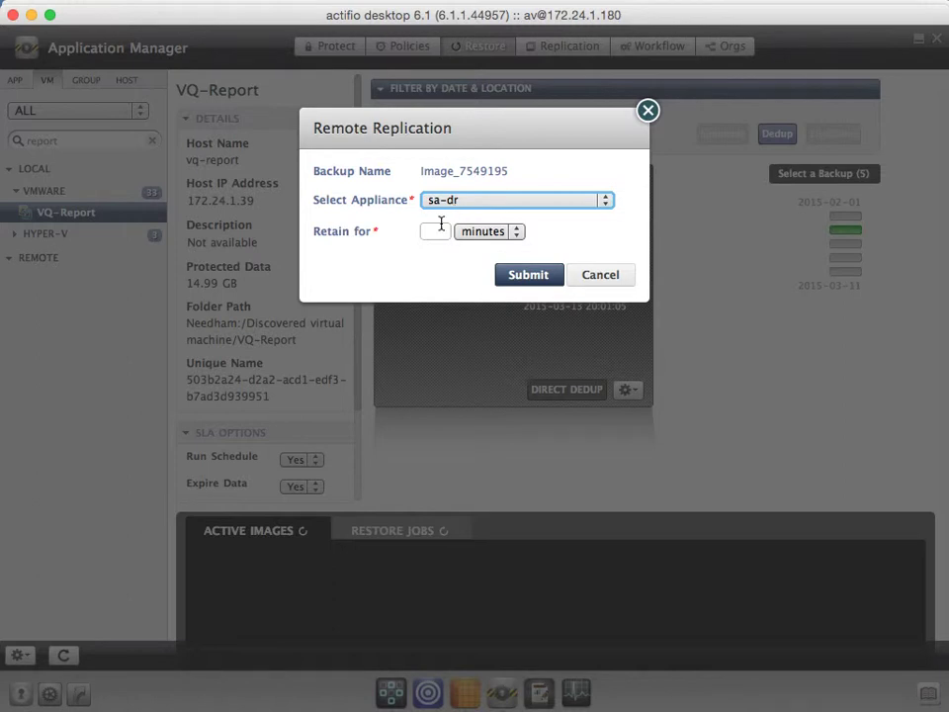
{"action": "left_click", "coordinate": [434, 231]}
{"action": "type", "text": "1"}
{"action": "left_click", "coordinate": [487, 233]}
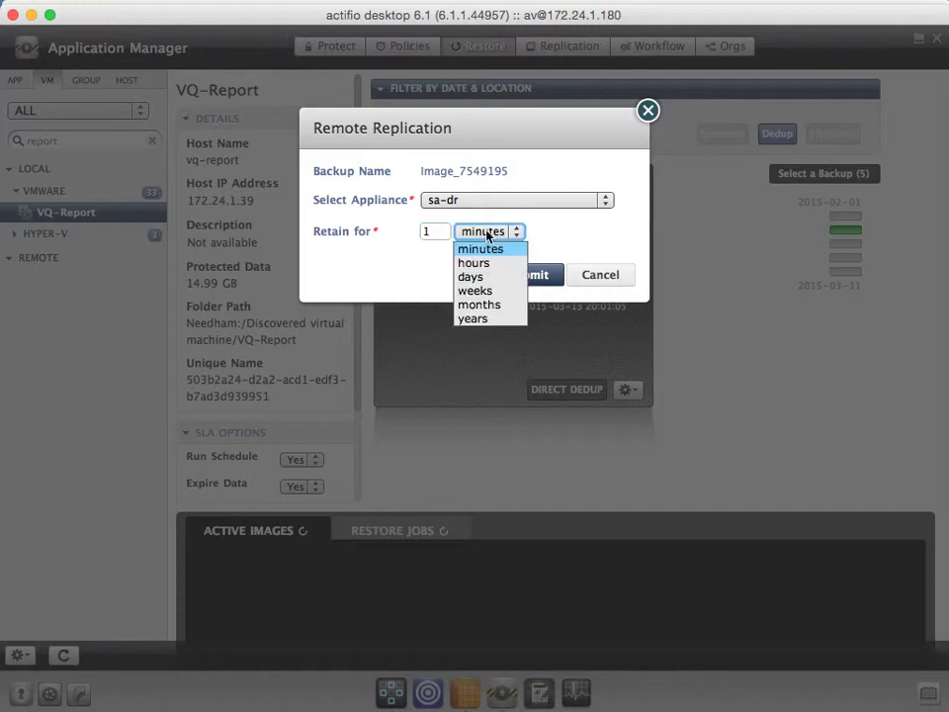
{"action": "left_click", "coordinate": [496, 305]}
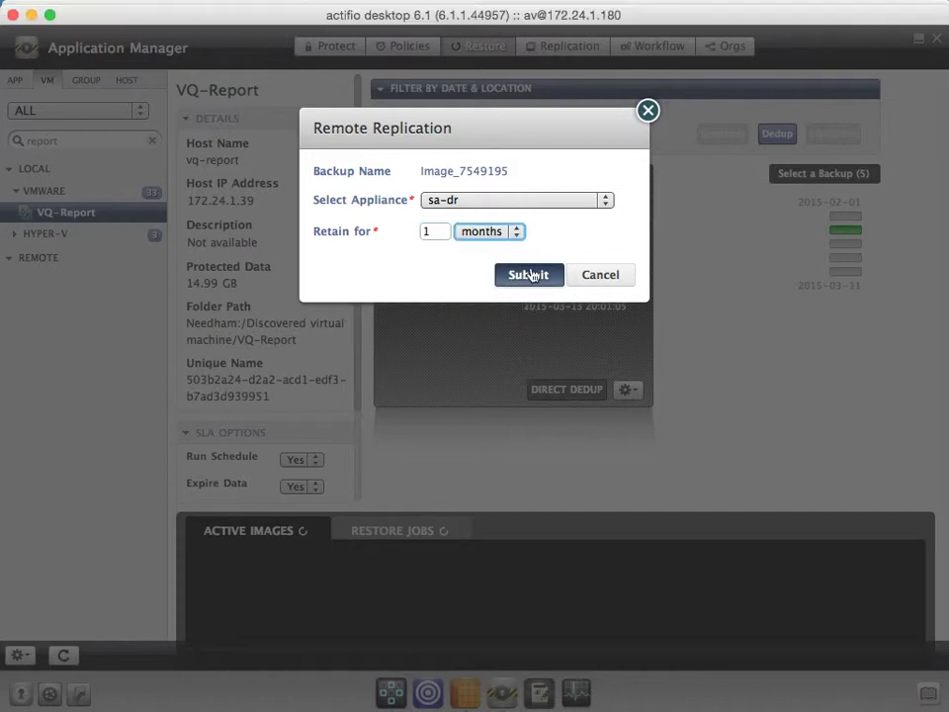
{"action": "left_click", "coordinate": [531, 275]}
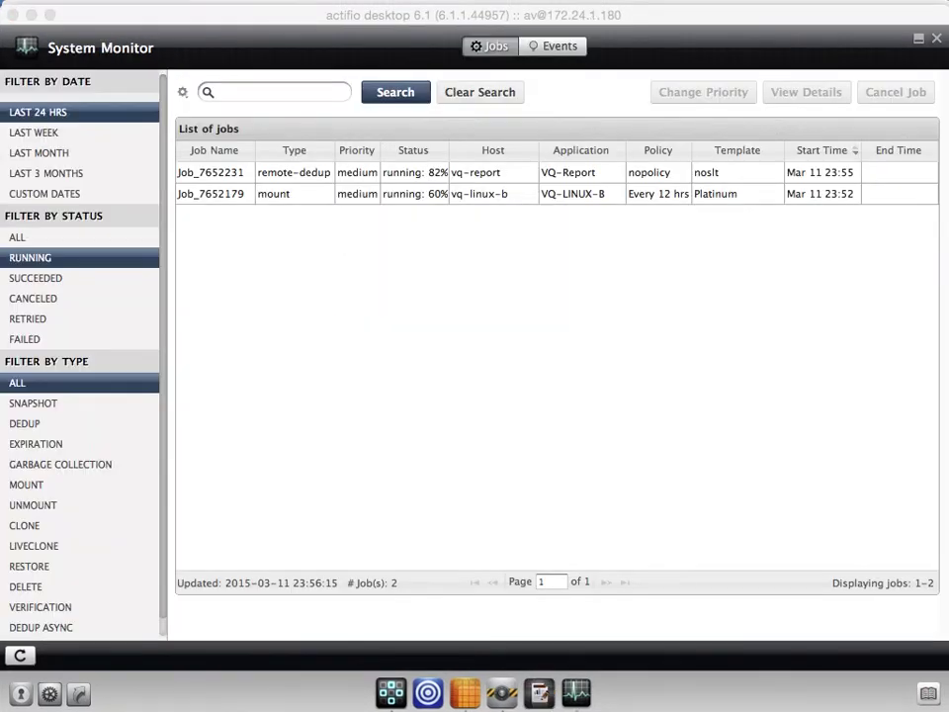
Examine the details of VQ-Report's remote-dedup job in the System Monitor's job list, and close them
{"action": "left_click", "coordinate": [434, 173]}
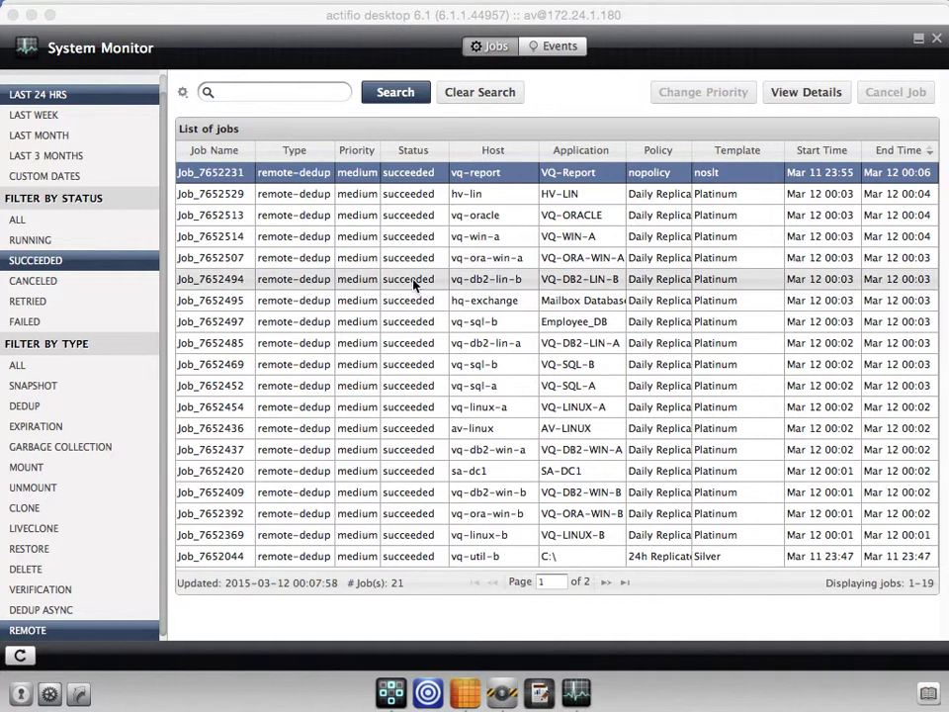
{"action": "double_click", "coordinate": [568, 179]}
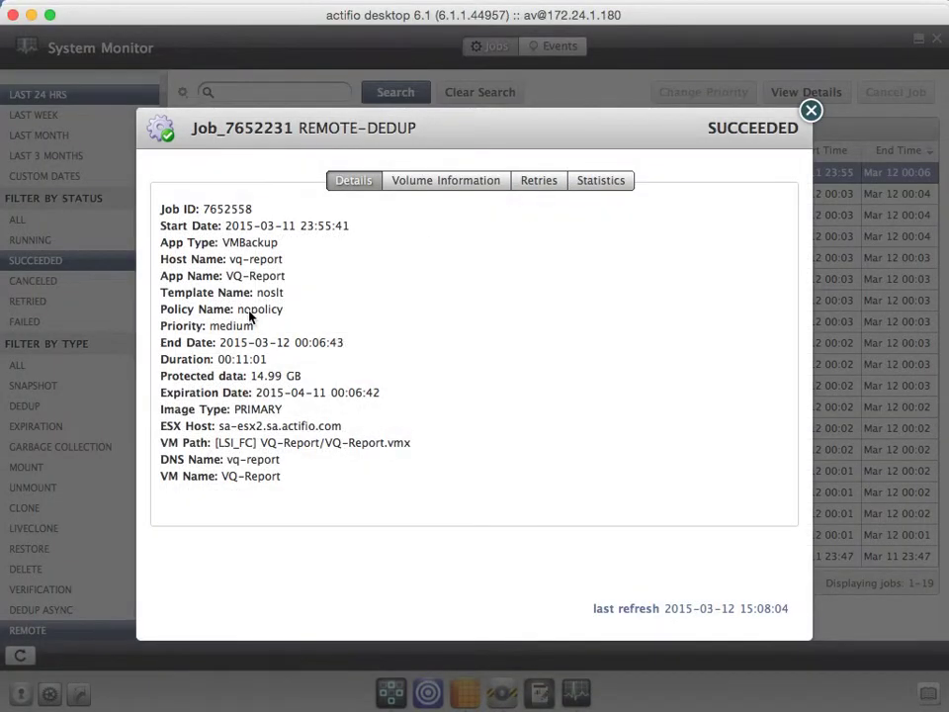
{"action": "left_click", "coordinate": [811, 114]}
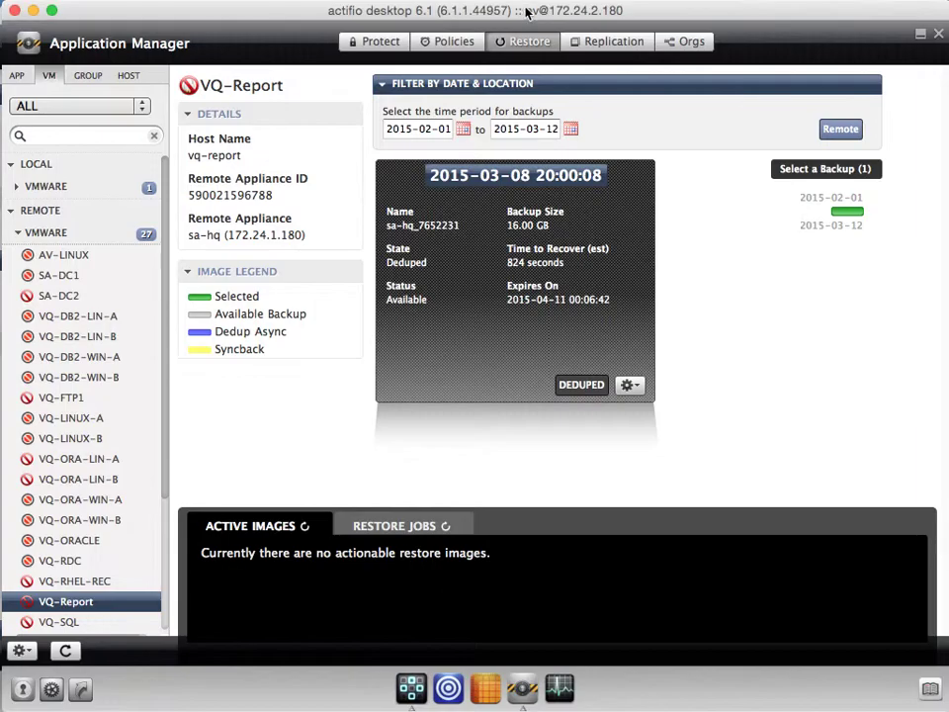
Check VQ-Report's protection template and profile settings on the remote appliance, and return to its restore images
{"action": "left_click", "coordinate": [367, 43]}
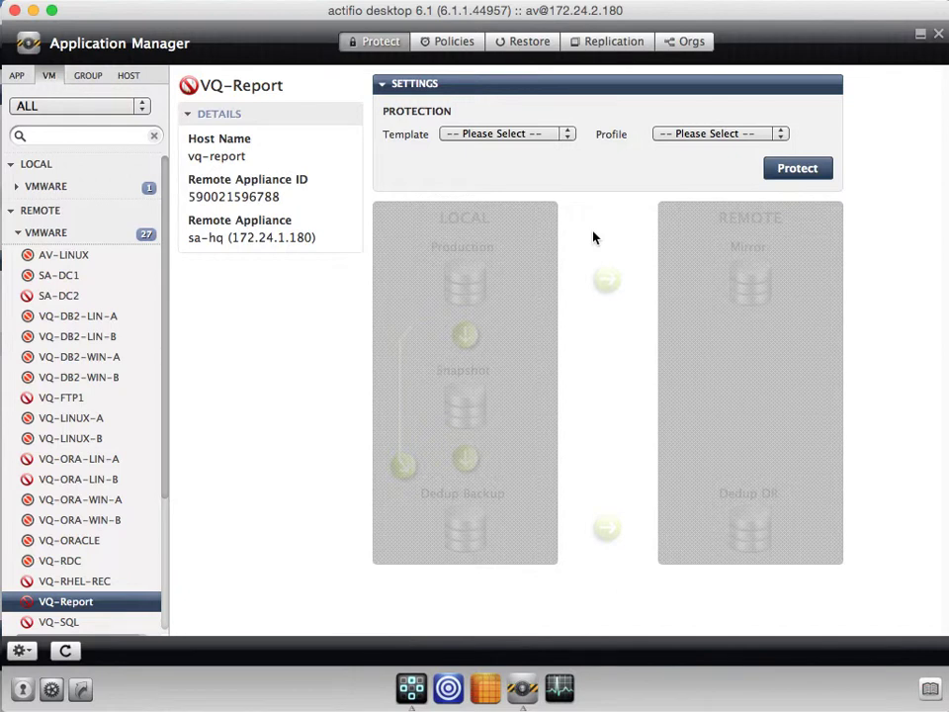
{"action": "left_click", "coordinate": [531, 43]}
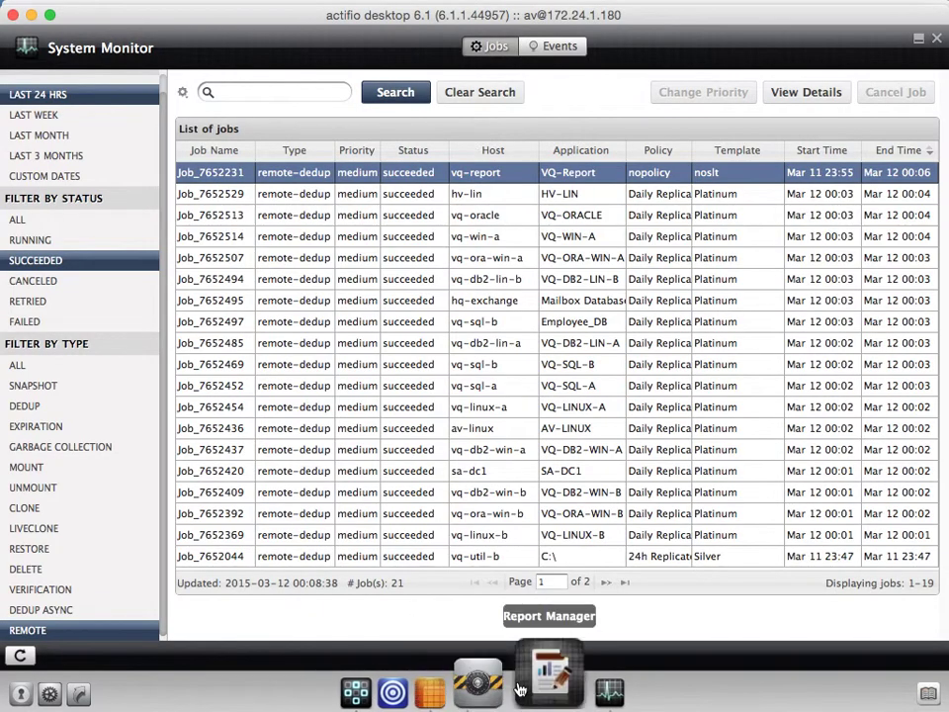
{"action": "left_click", "coordinate": [485, 684]}
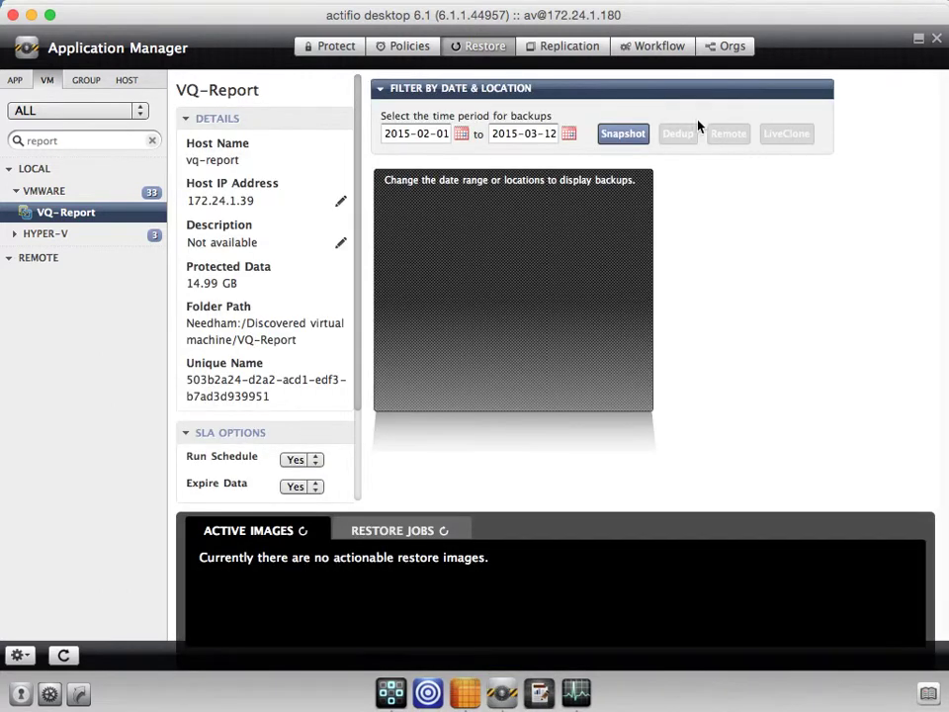
{"action": "left_click", "coordinate": [674, 141]}
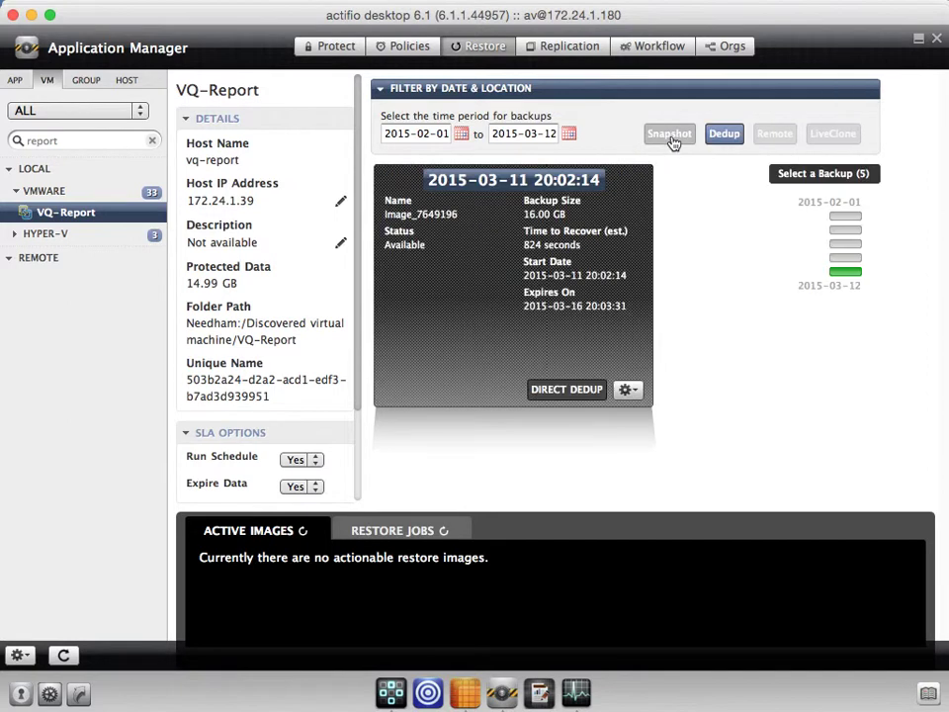
{"action": "left_click", "coordinate": [835, 234]}
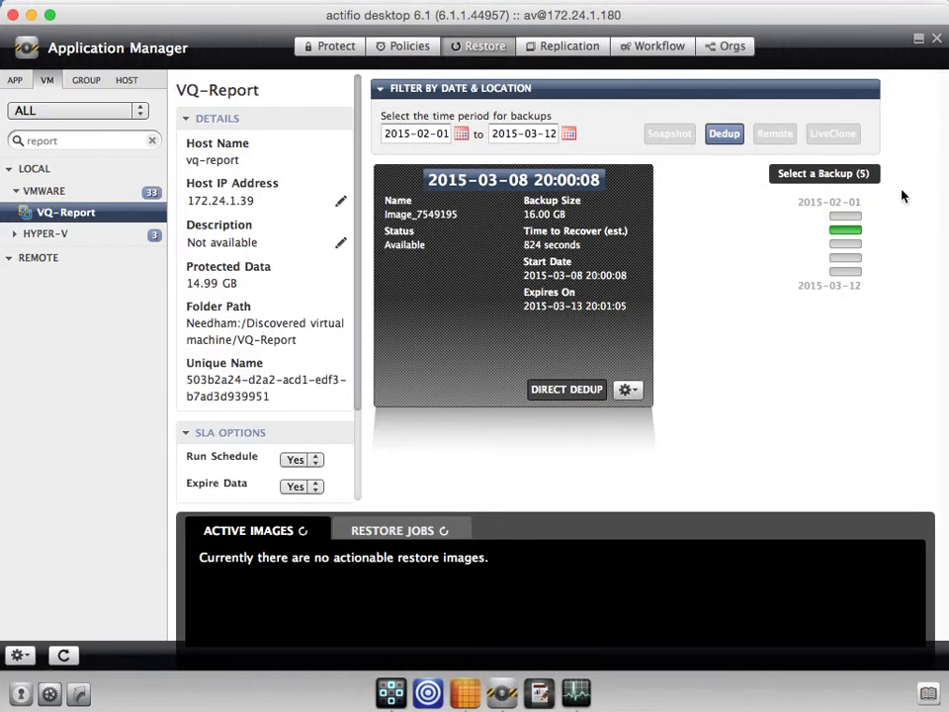
{"action": "mouse_move", "coordinate": [852, 249]}
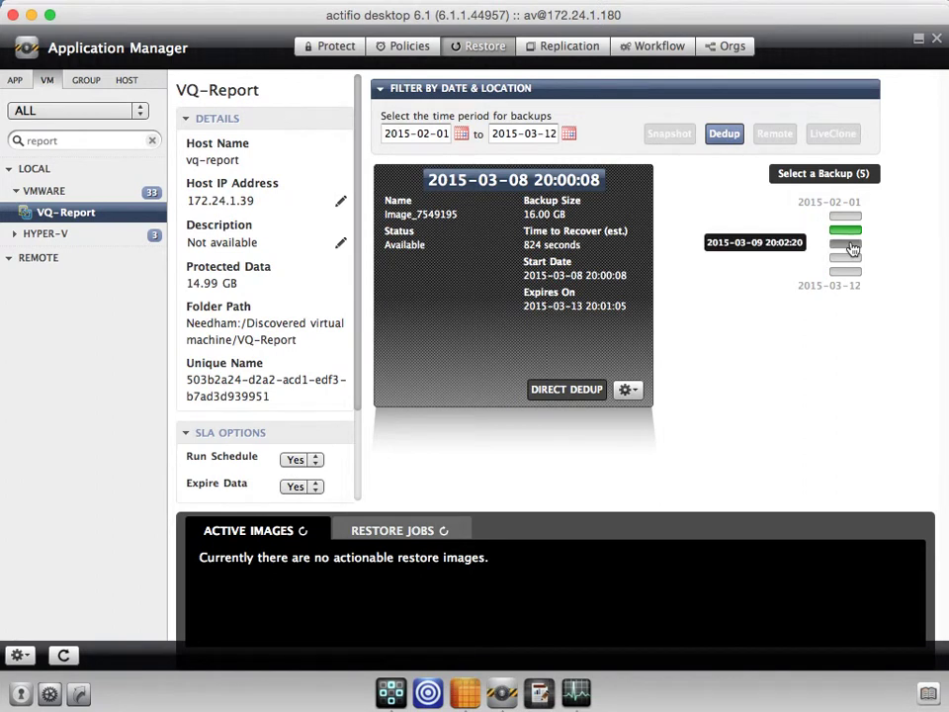
{"action": "left_click", "coordinate": [848, 260]}
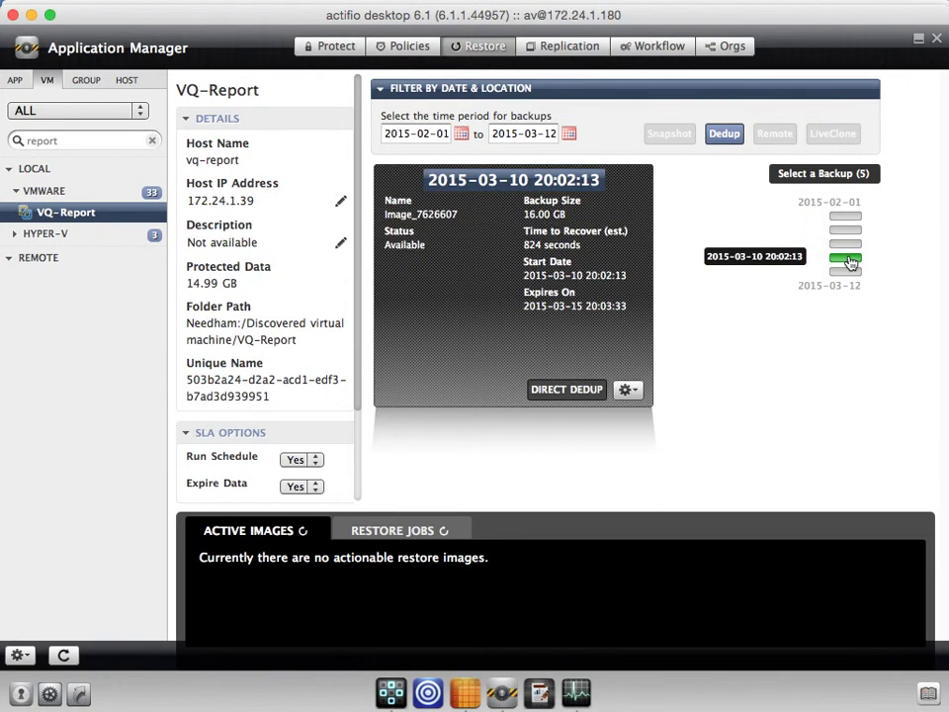
Replicate the selected 2015-03-10 backup to the remote appliance sa-dr, retaining it for 1 year
{"action": "left_click", "coordinate": [627, 393]}
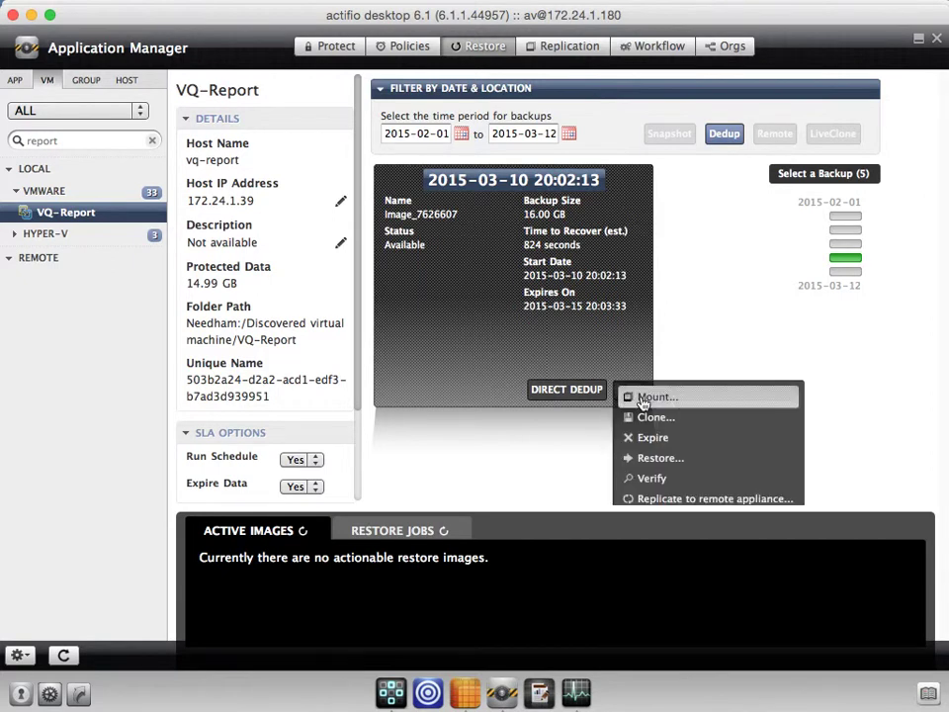
{"action": "left_click", "coordinate": [692, 498]}
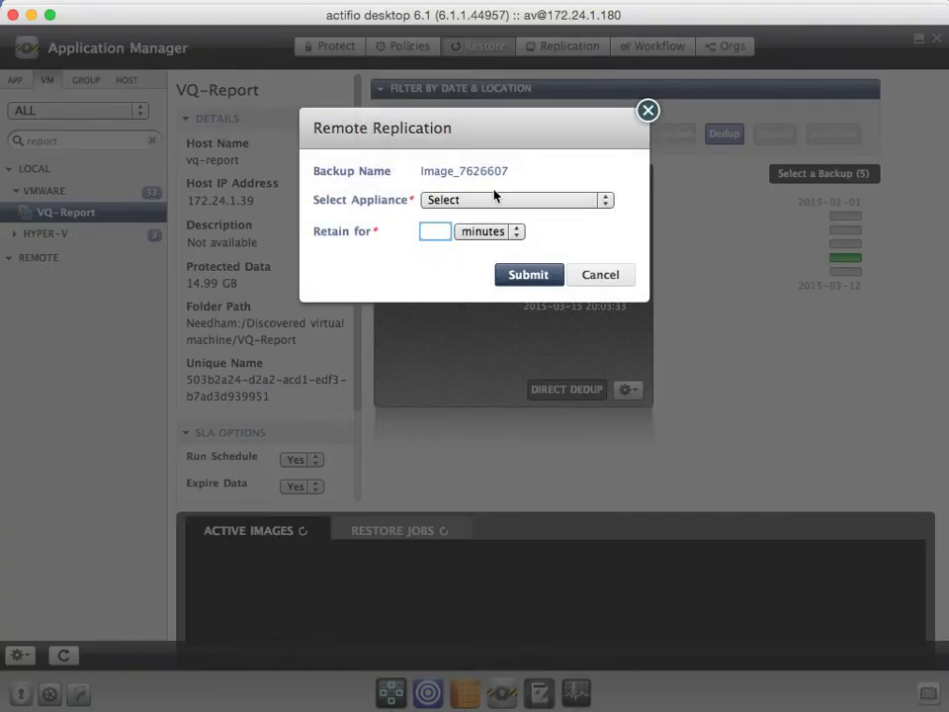
{"action": "left_click", "coordinate": [495, 200]}
{"action": "left_click", "coordinate": [500, 231]}
{"action": "left_click", "coordinate": [442, 233]}
{"action": "type", "text": "1"}
{"action": "left_click", "coordinate": [493, 233]}
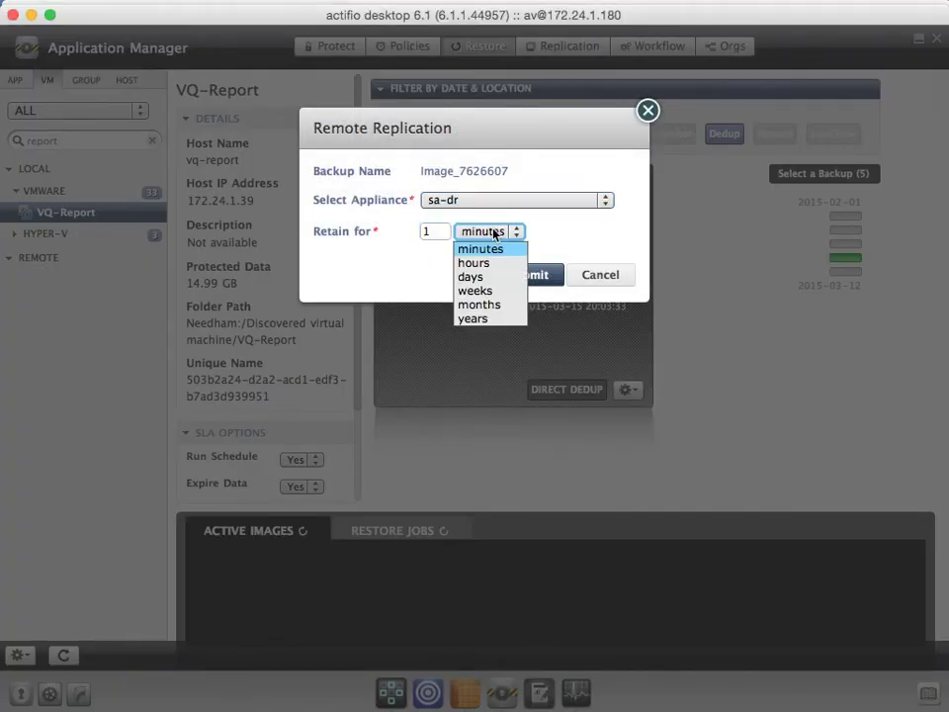
{"action": "left_click", "coordinate": [475, 318]}
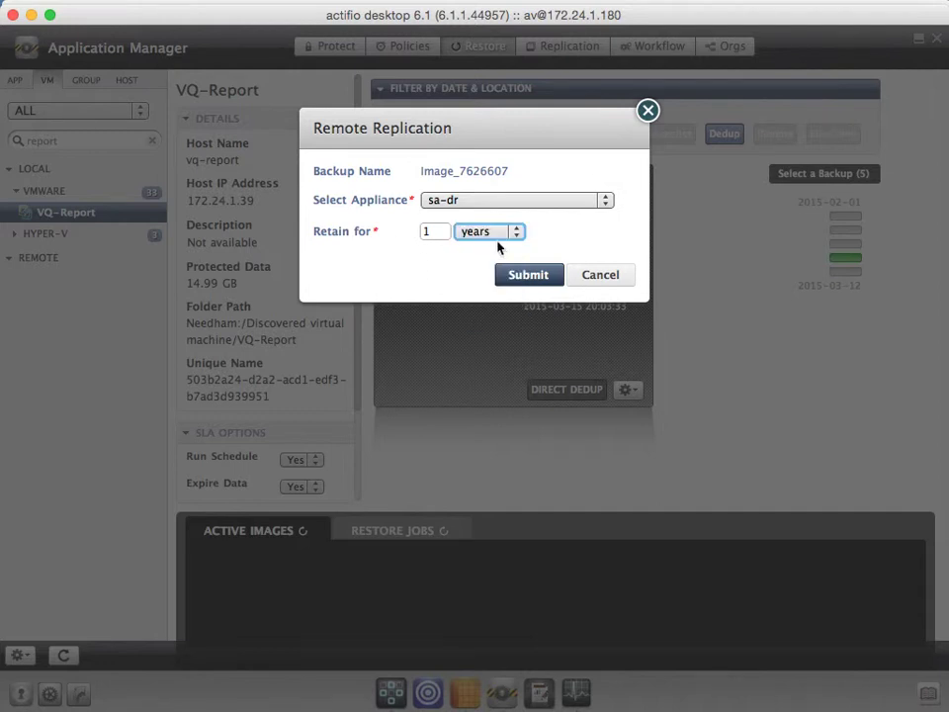
{"action": "left_click", "coordinate": [516, 275]}
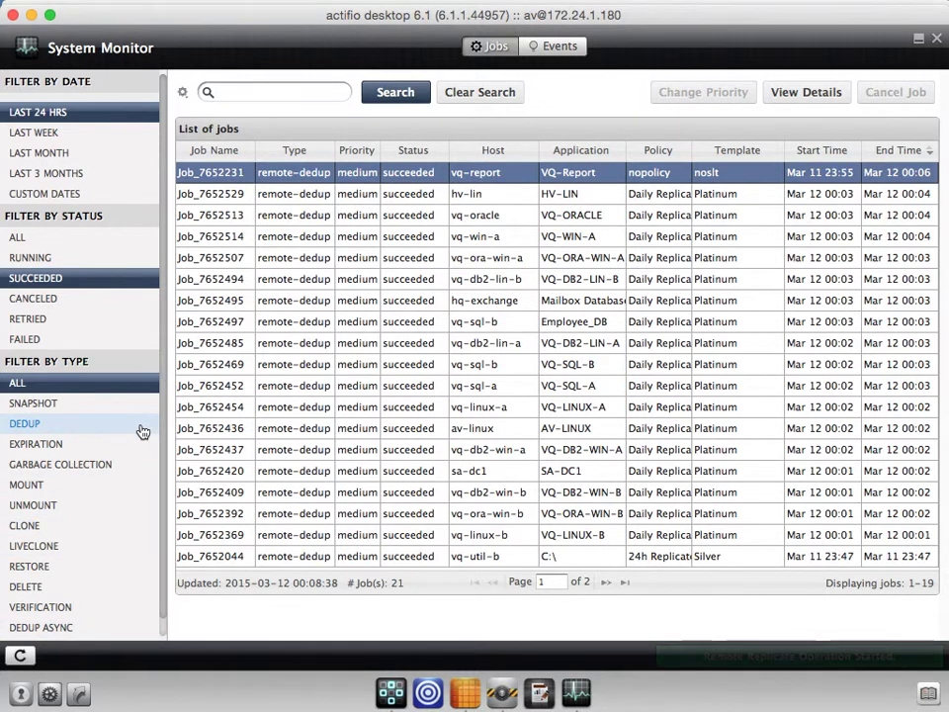
Check the running and succeeded jobs in the System Monitor and examine the details of VQ-Report's newest remote-dedup job
{"action": "left_click", "coordinate": [42, 260]}
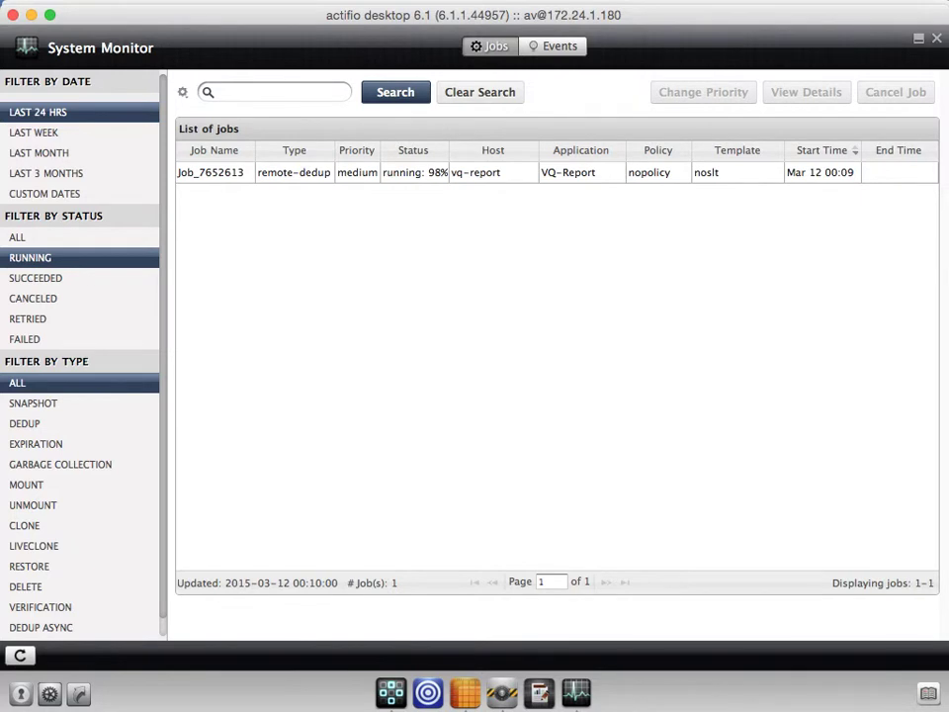
{"action": "left_click", "coordinate": [36, 277]}
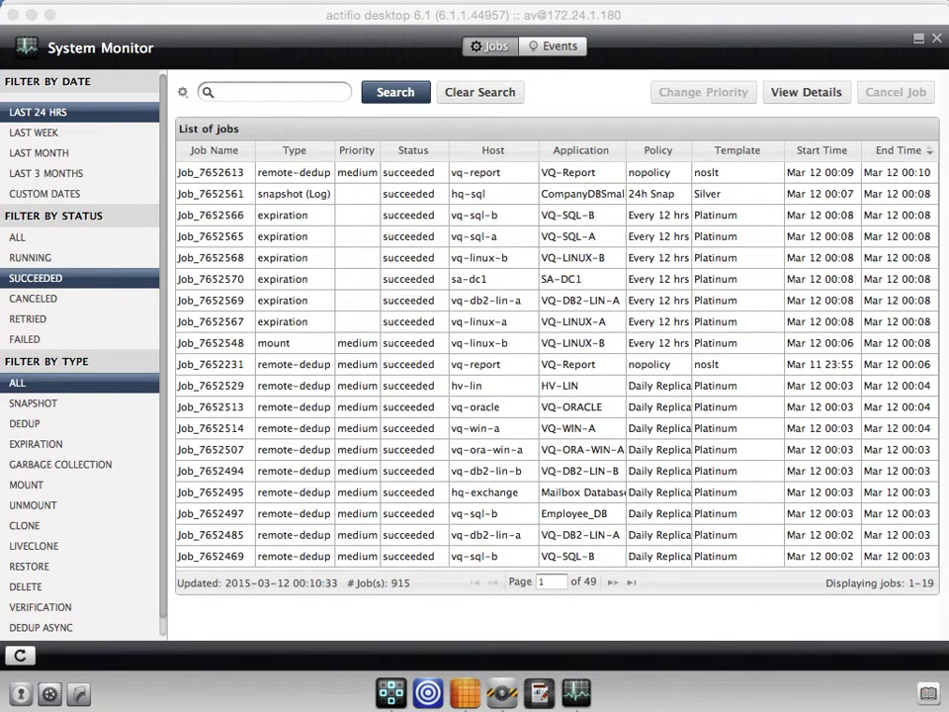
{"action": "left_click", "coordinate": [503, 172]}
{"action": "double_click", "coordinate": [504, 172]}
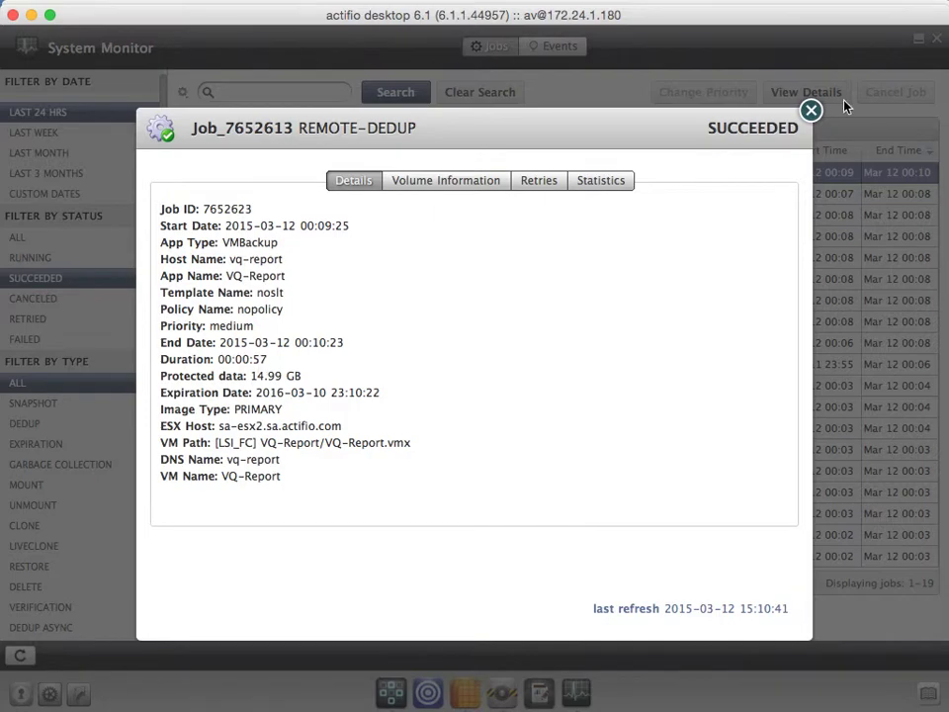
{"action": "left_click", "coordinate": [811, 110]}
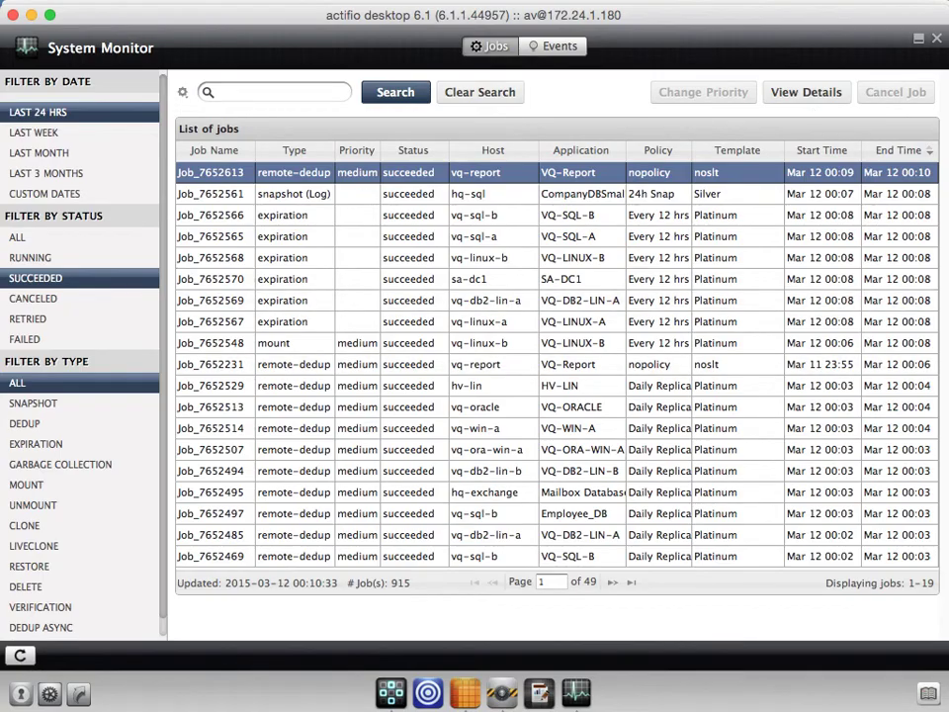
Refresh the remote appliance's Application Manager to check the replicated backups of VQ-Report
{"action": "left_click", "coordinate": [502, 694]}
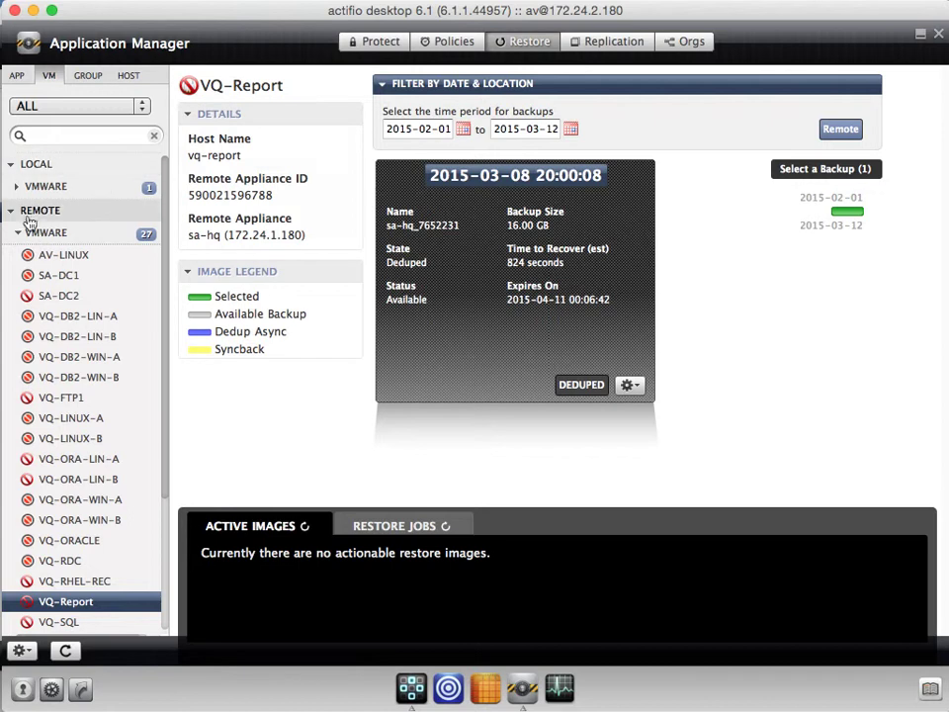
{"action": "left_click", "coordinate": [65, 652]}
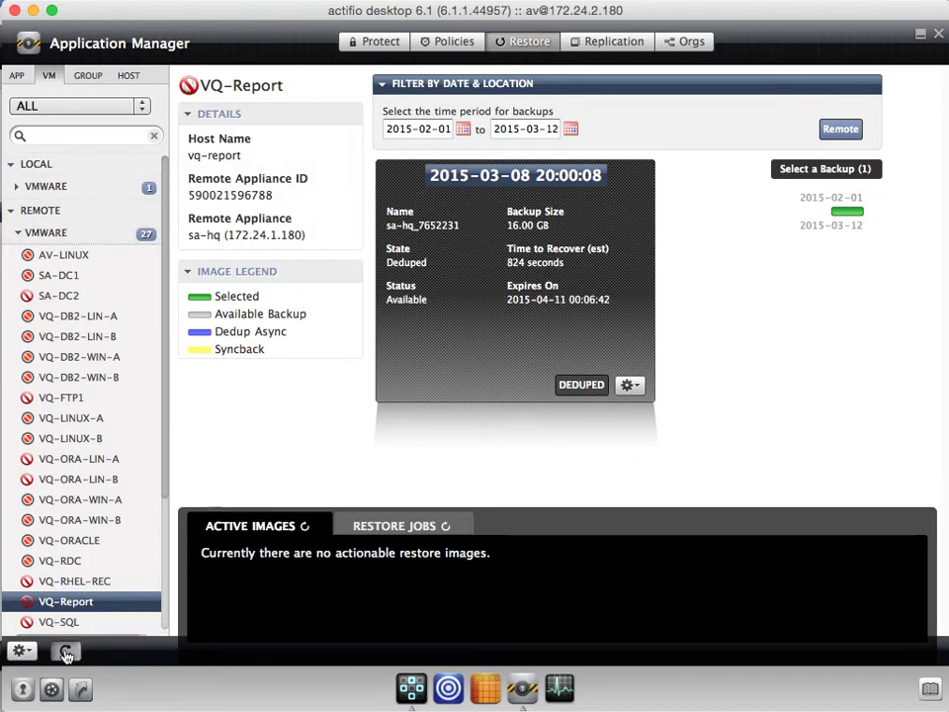